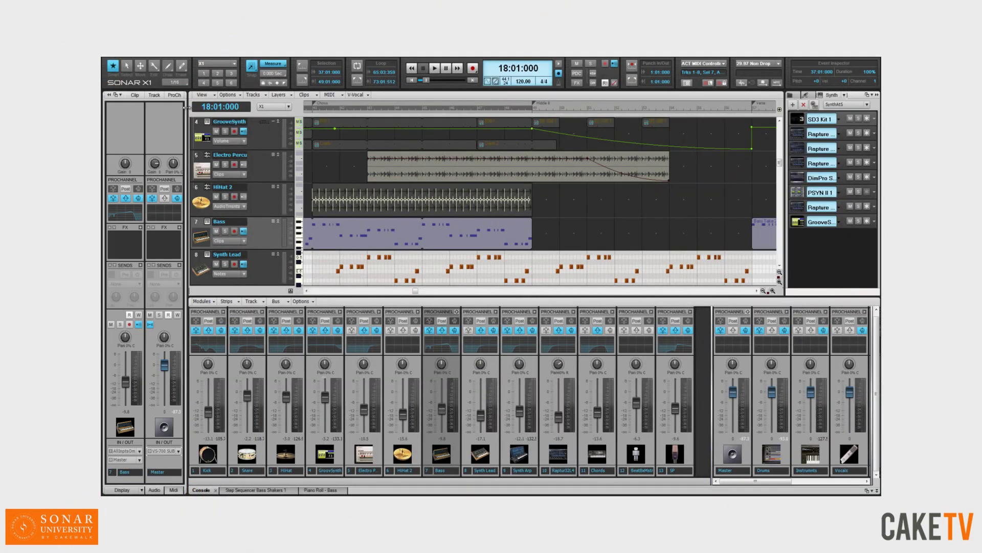
Step: Resize, hide, float and re-dock the track inspector
left_click_drag(187, 107, 147, 108)
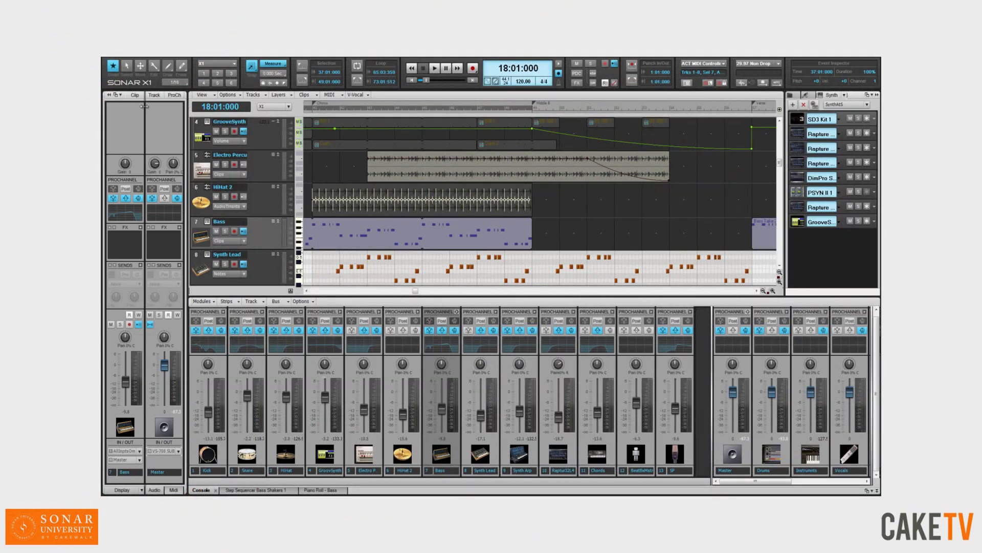
left_click_drag(148, 109, 180, 112)
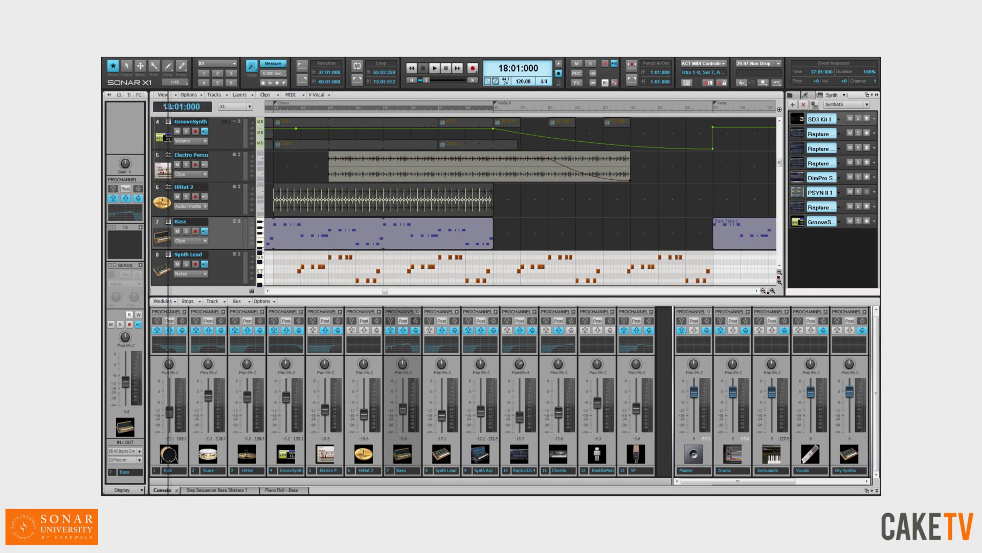
left_click(108, 95)
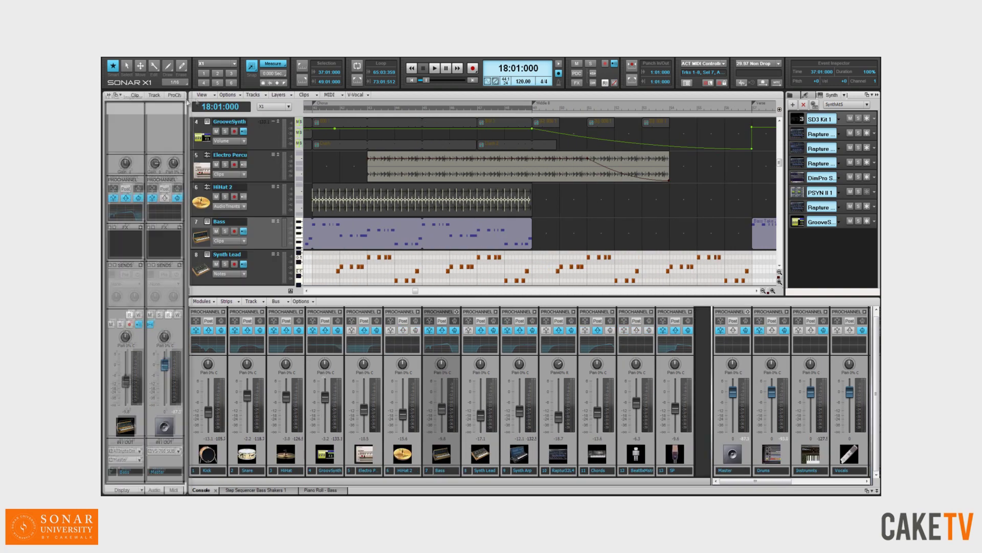
mouse_move(110, 99)
left_mouse_down()
mouse_move(814, 94)
mouse_move(858, 107)
mouse_move(442, 68)
left_mouse_up()
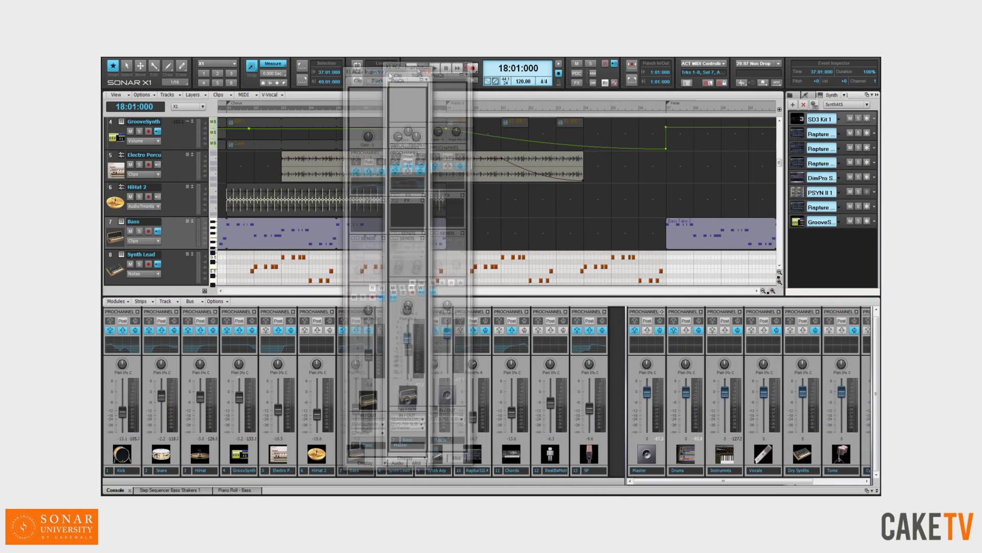
left_click_drag(442, 68, 136, 106)
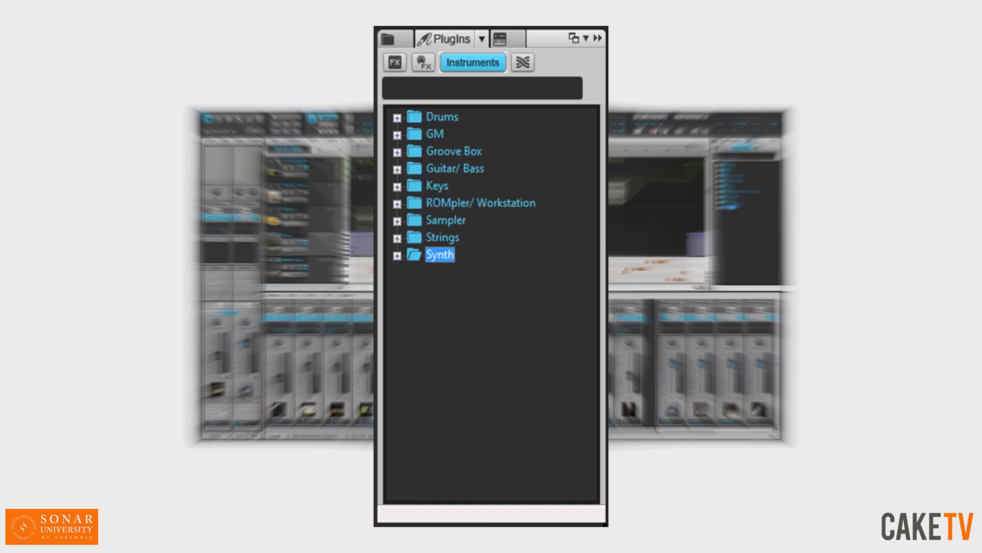
Step: Browse the Media tab from Rock Simple and FX Chain Presets to the JAZZ SESSIONS loops
left_click(546, 63)
left_click(455, 235)
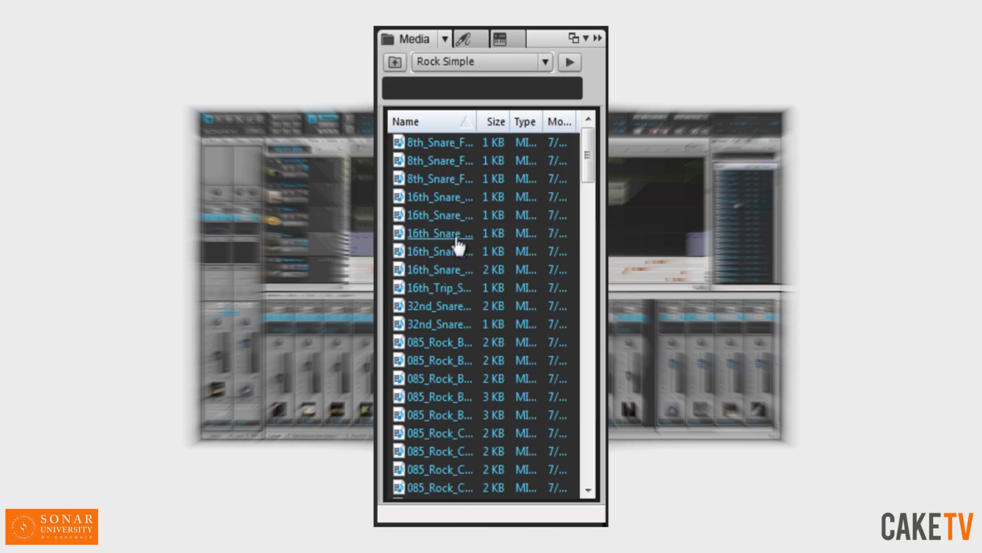
left_click(546, 62)
left_click(521, 105)
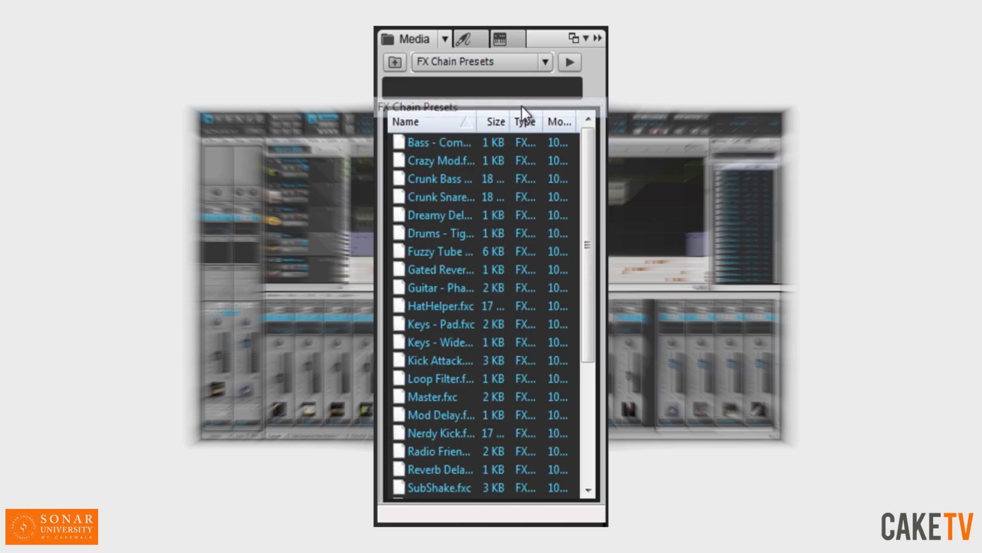
left_click(546, 62)
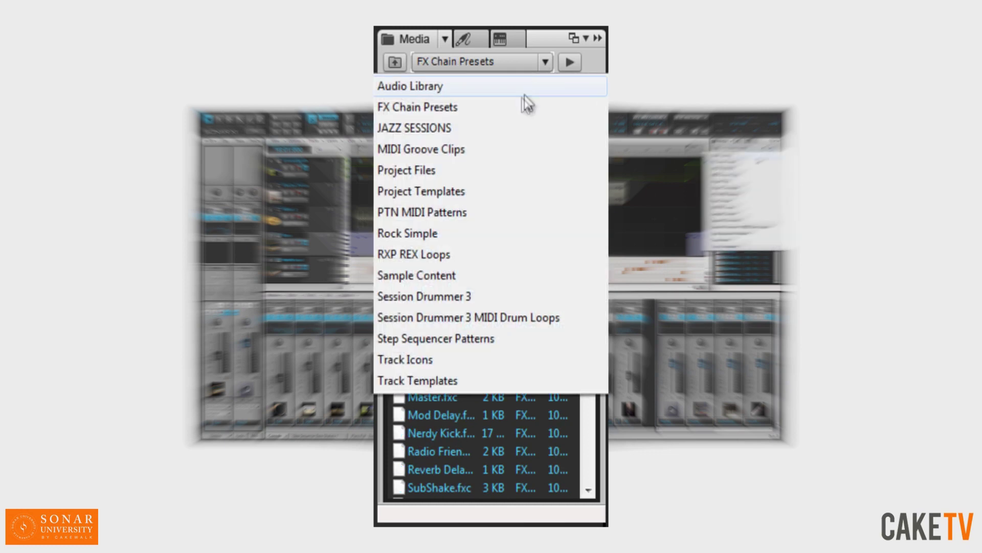
left_click(494, 128)
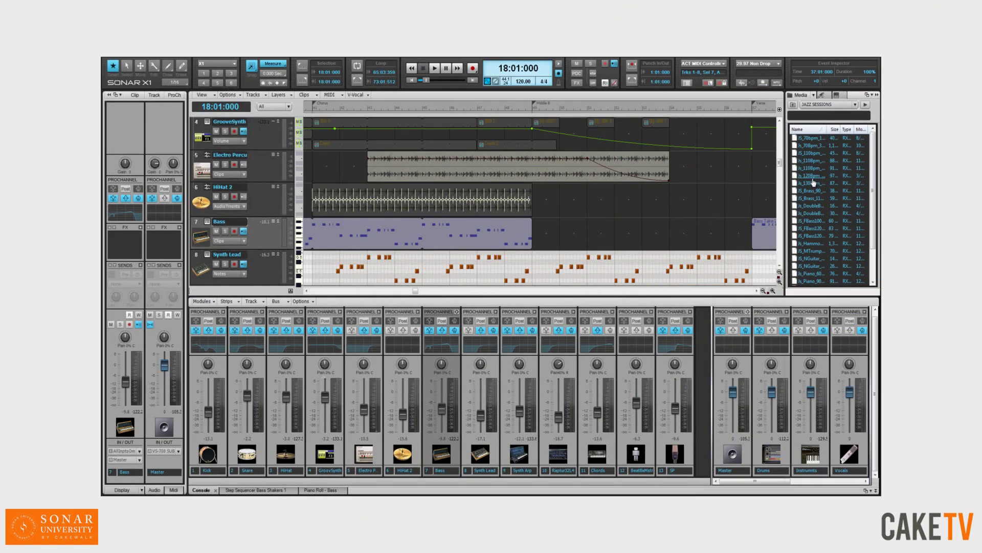
Step: Hide the Console, add the 120 bpm jazz loop track, and drop in Session Drummer 3 content
key("d")
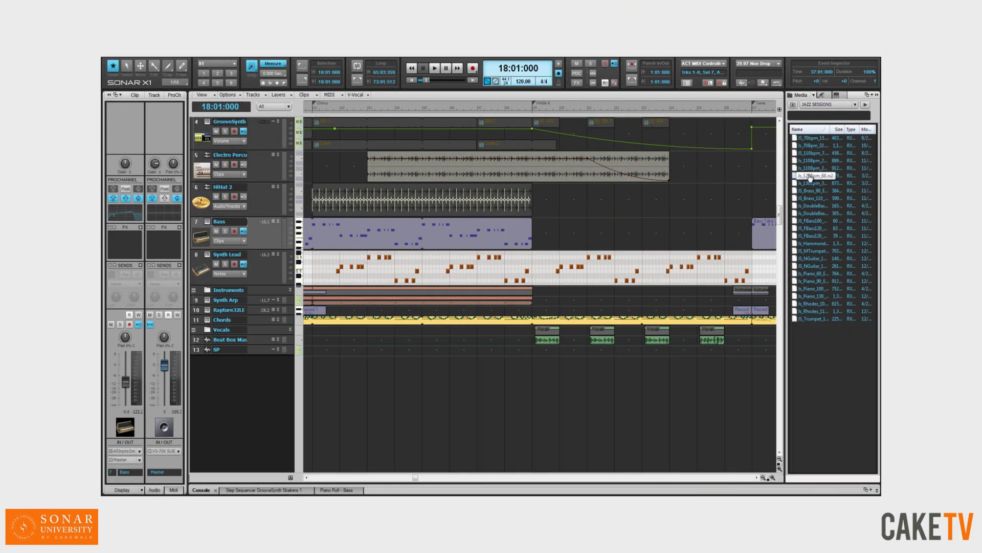
left_click_drag(814, 177, 576, 367)
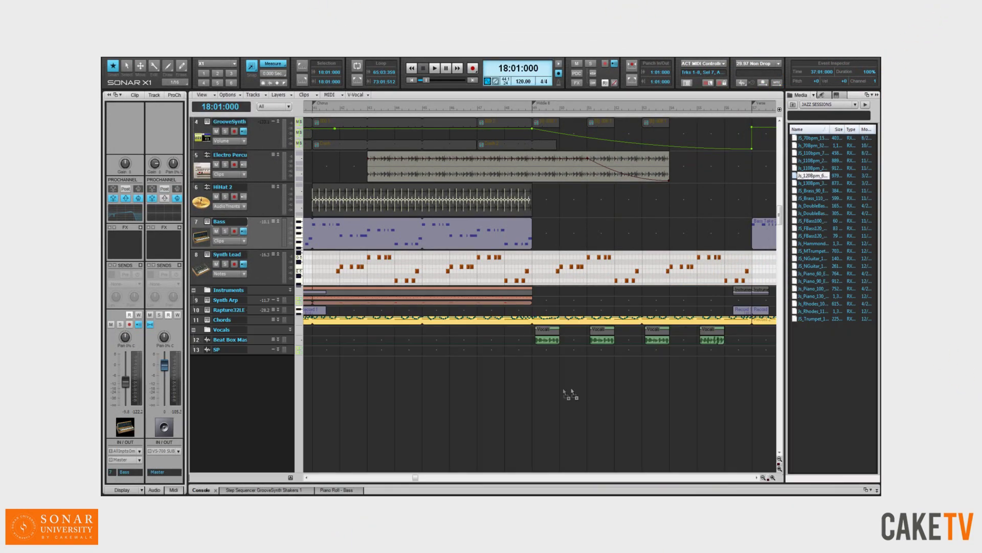
left_click(855, 105)
left_click(834, 202)
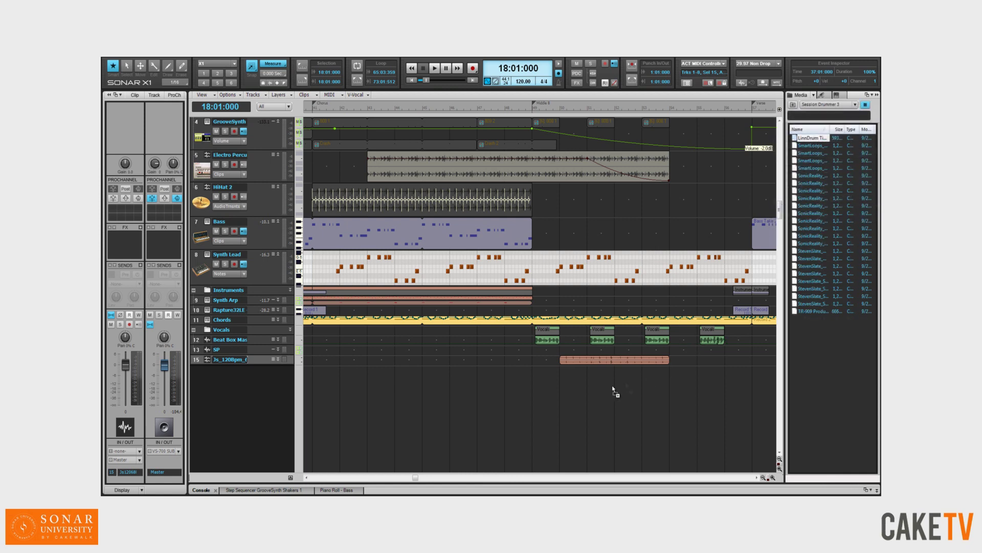
left_click_drag(819, 148, 563, 386)
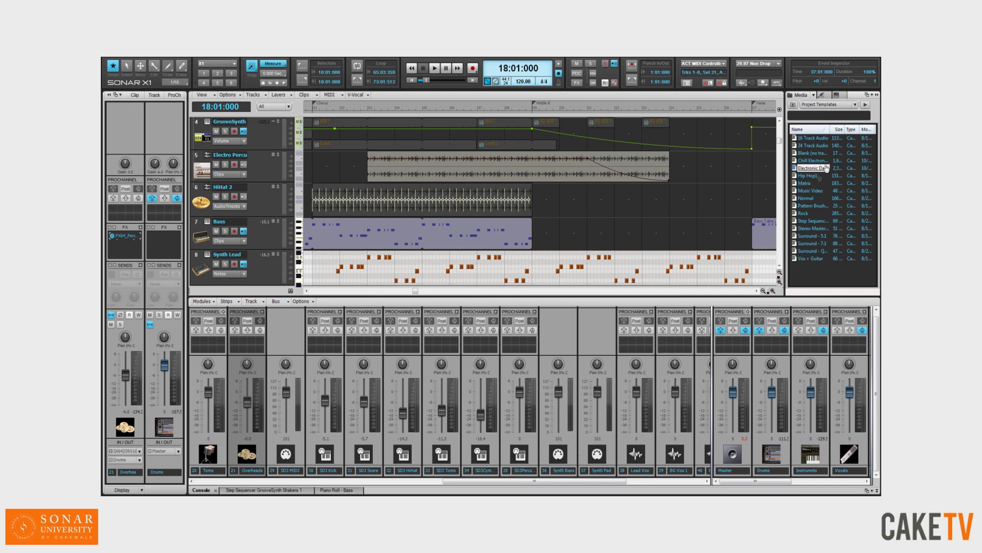
Step: Dock the floated browser in the MultiDock showing the Synth Rack, then redock it on the right
mouse_move(857, 95)
left_mouse_down()
mouse_move(181, 163)
mouse_move(188, 97)
mouse_move(483, 68)
left_mouse_up()
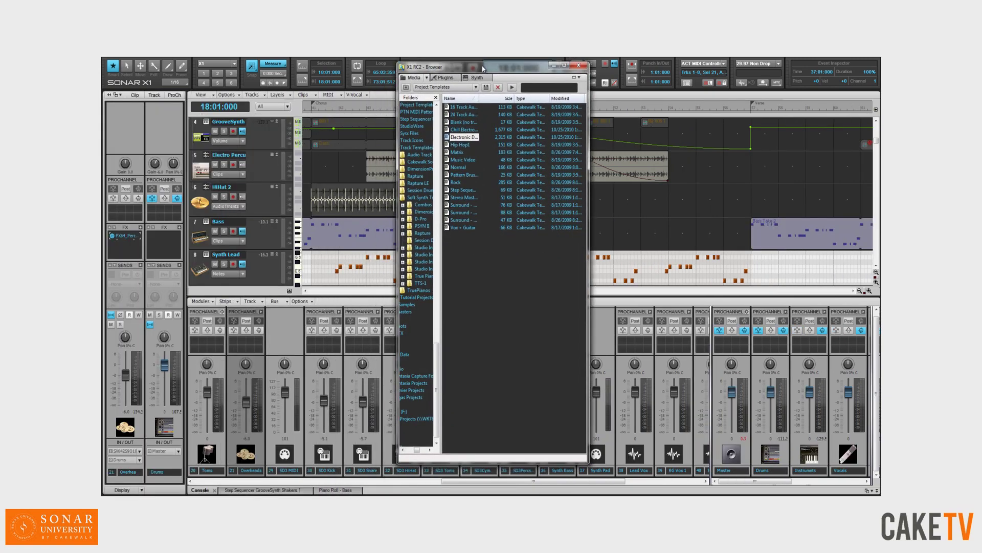
left_click_drag(482, 68, 410, 358)
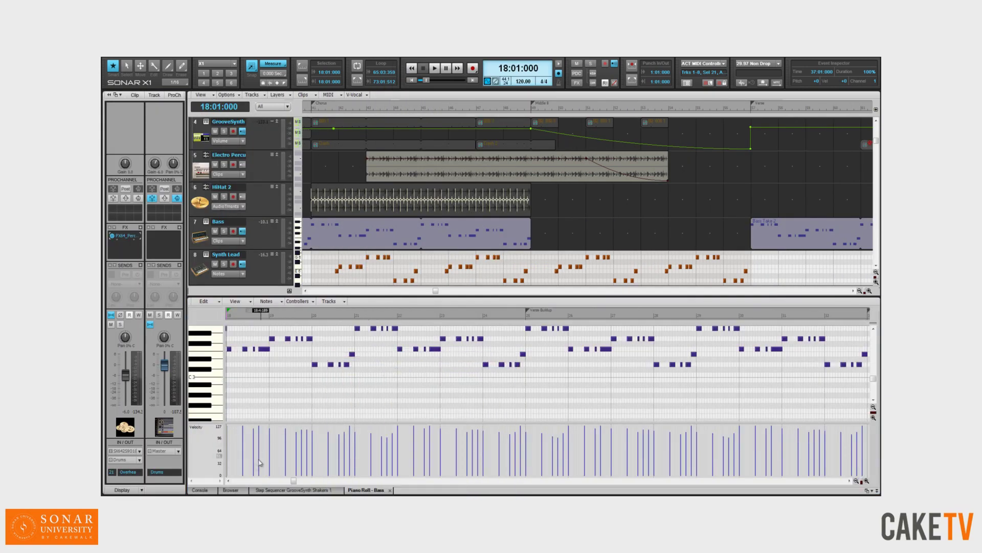
left_click(231, 490)
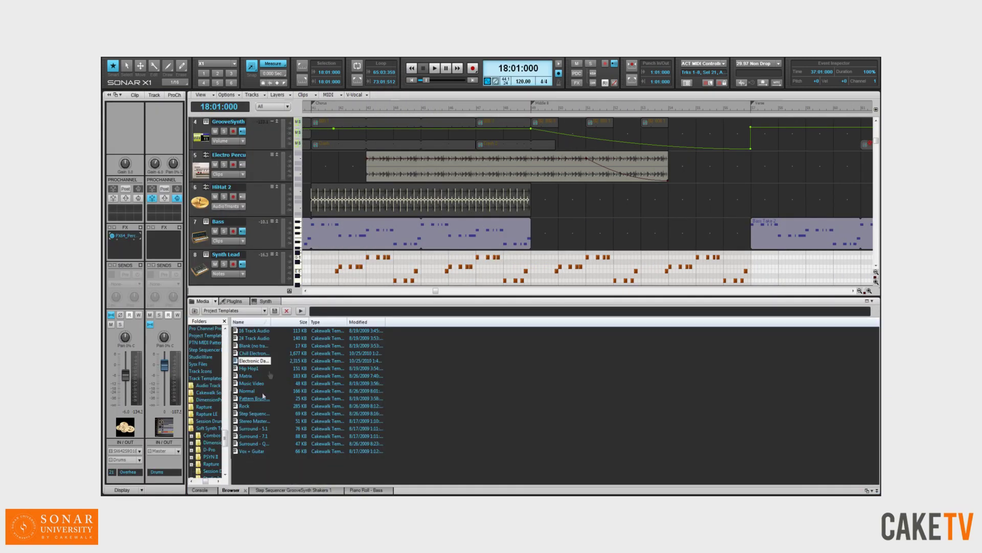
left_click(265, 302)
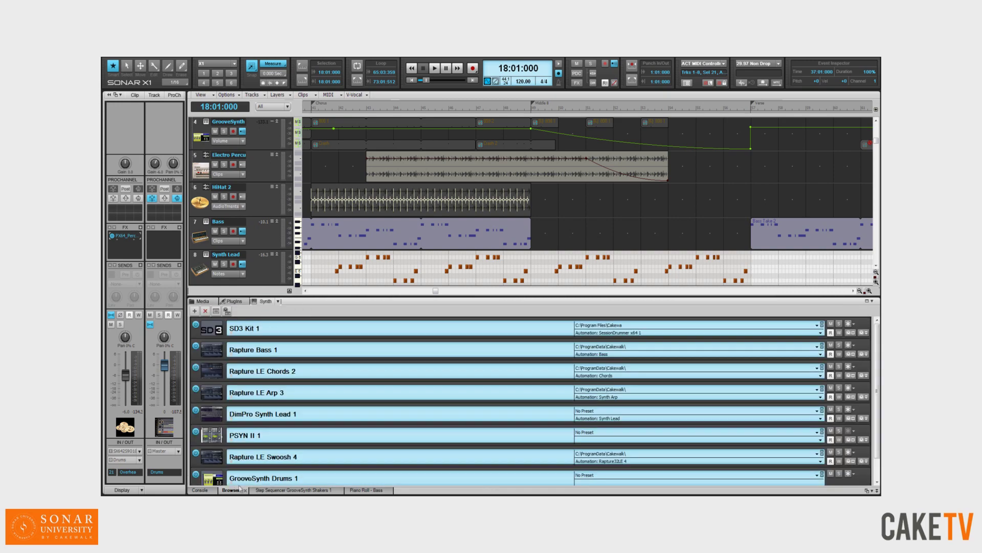
mouse_move(239, 487)
left_mouse_down()
mouse_move(860, 185)
mouse_move(826, 183)
left_mouse_up()
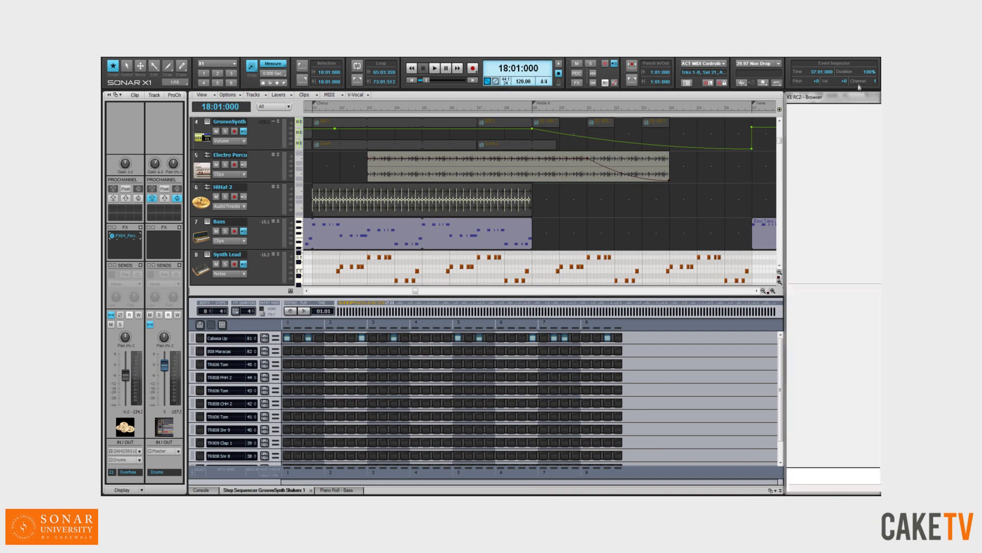
left_click_drag(859, 87, 830, 110)
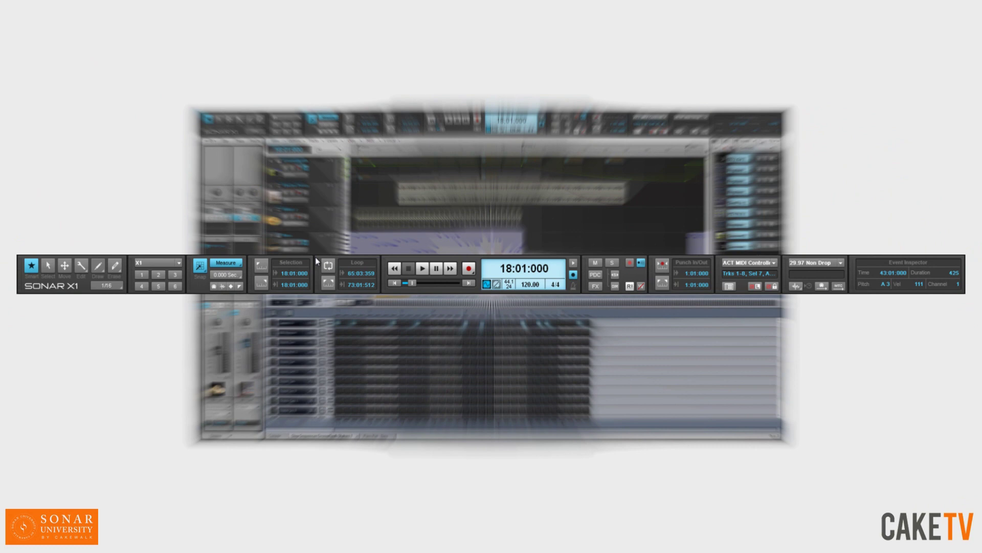
Step: Move the Control Bar's Loop module to the left of the Selection module
left_click_drag(316, 261, 250, 262)
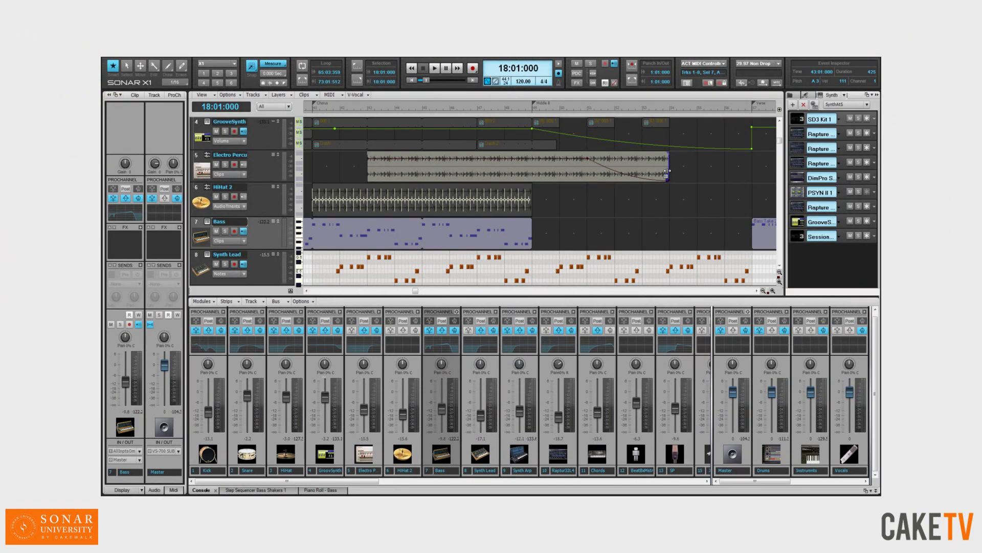
Step: Lengthen the track 5 percussion clip and stretch its clip gain fade to the end
left_click_drag(667, 171, 751, 171)
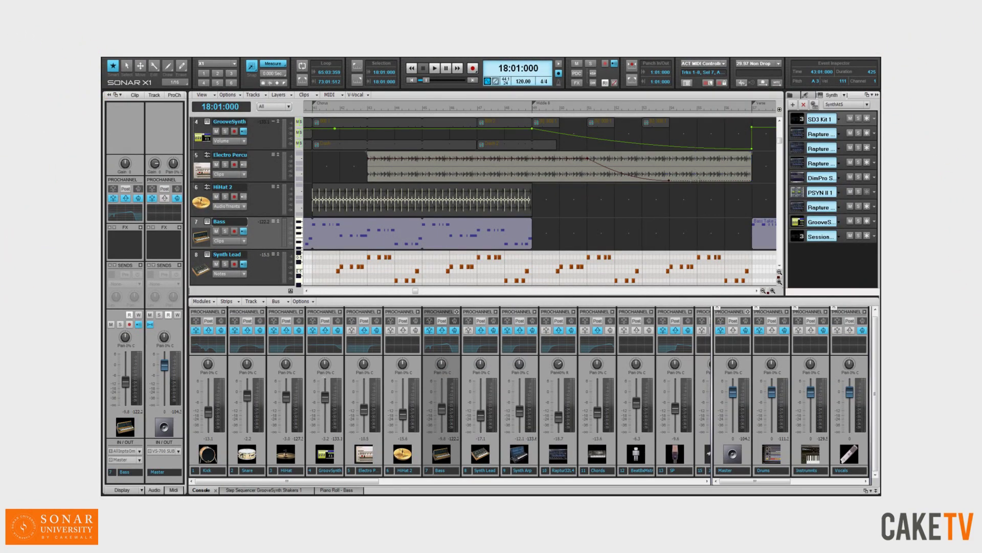
left_click(665, 176)
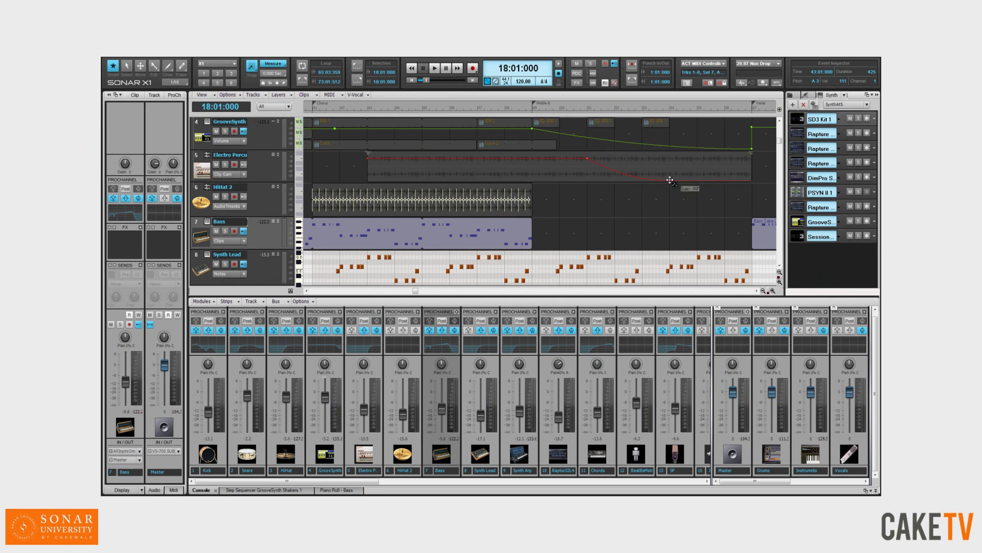
left_click_drag(670, 180, 757, 186)
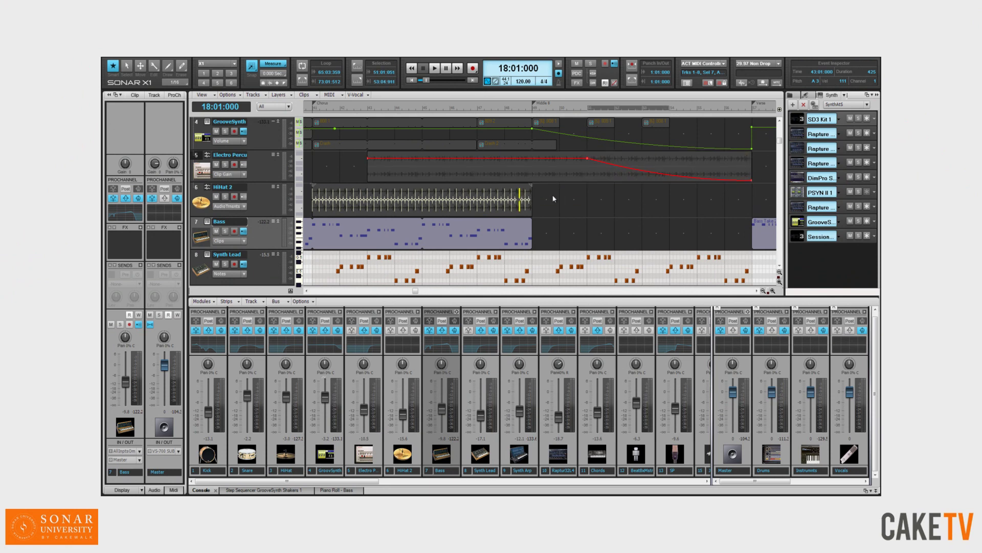
Step: Show the Bass track in the piano roll and lengthen its A3 note at bar 21
left_click(500, 257)
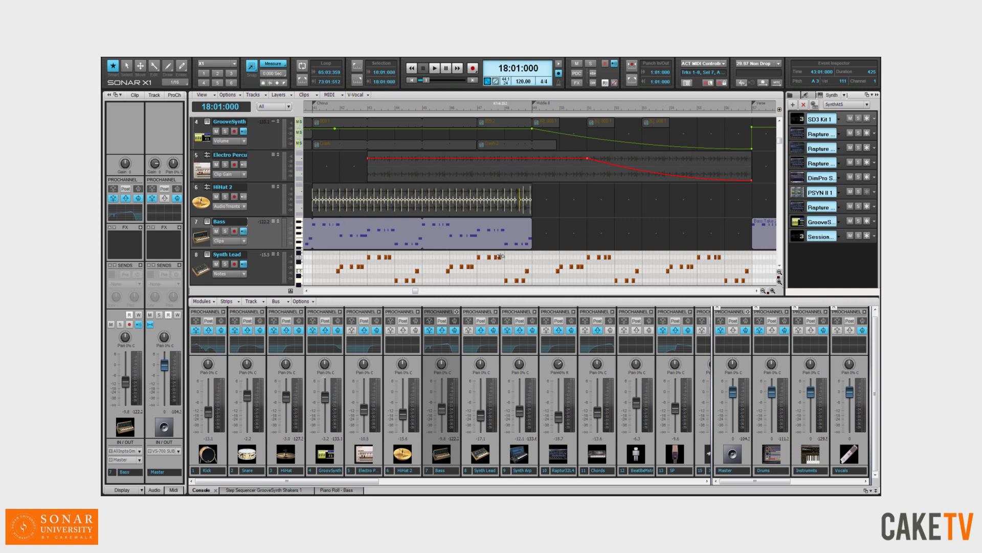
key("alt+3")
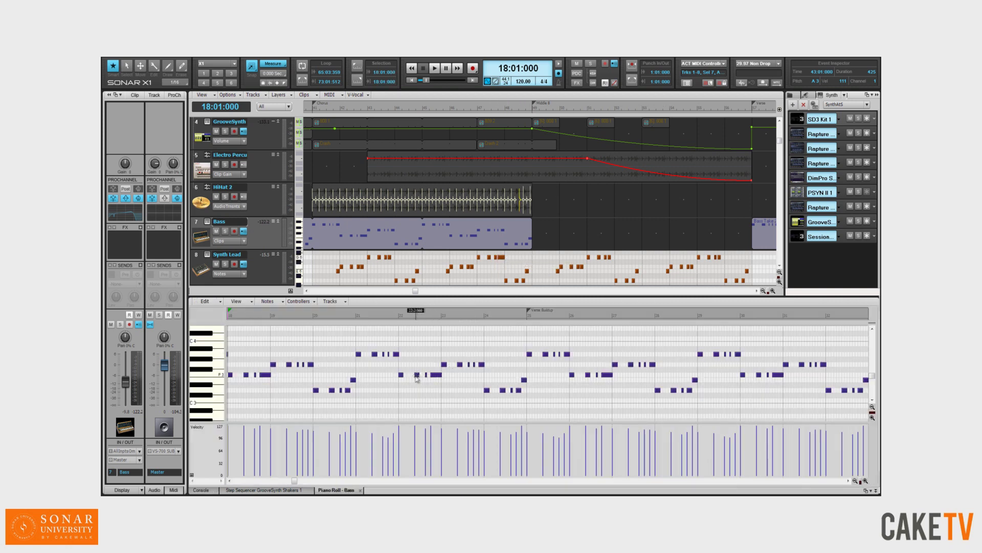
left_click_drag(362, 353, 367, 345)
Step: With the Draw tool, add two short high notes to the Bass part
key("t")
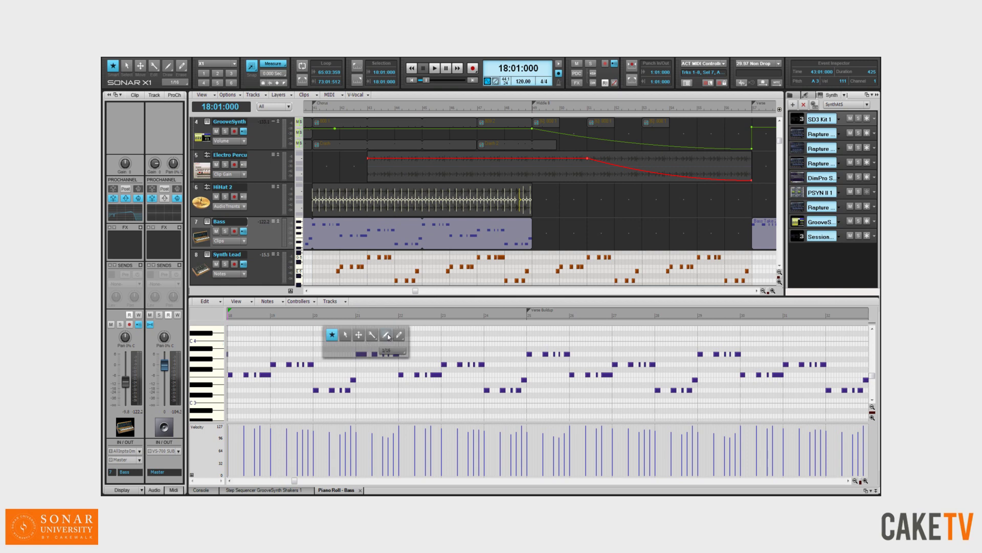
left_click(388, 332)
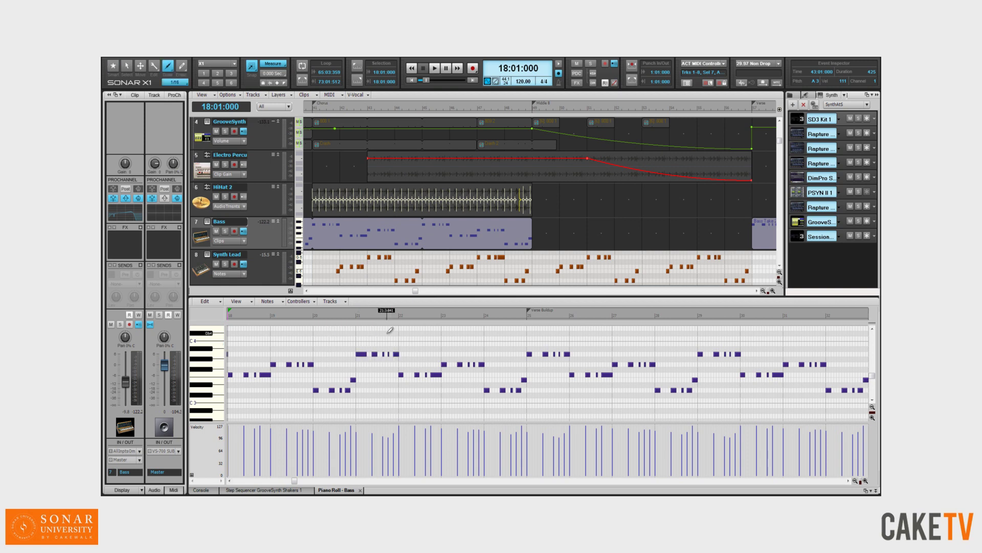
left_click(357, 344)
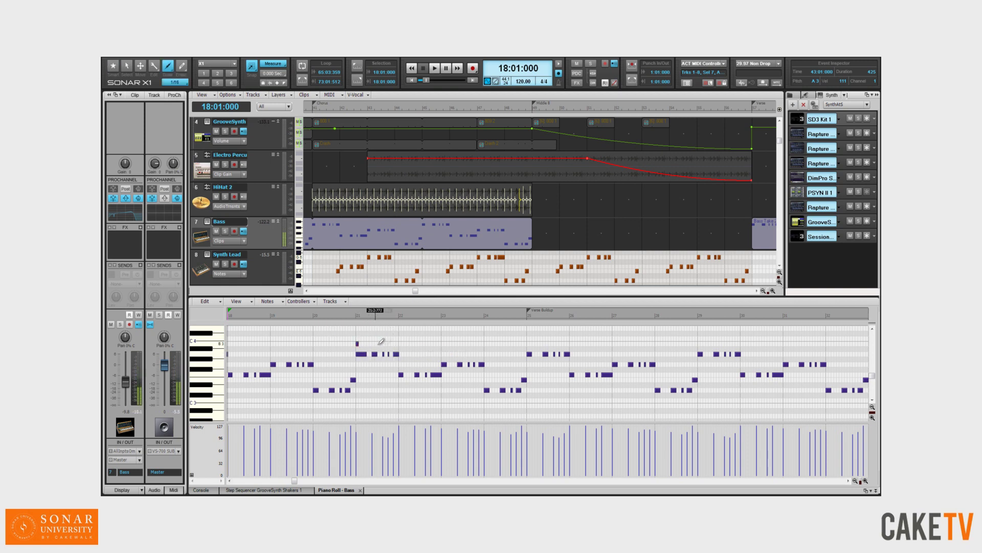
left_click(399, 343)
left_click_drag(360, 354, 379, 349)
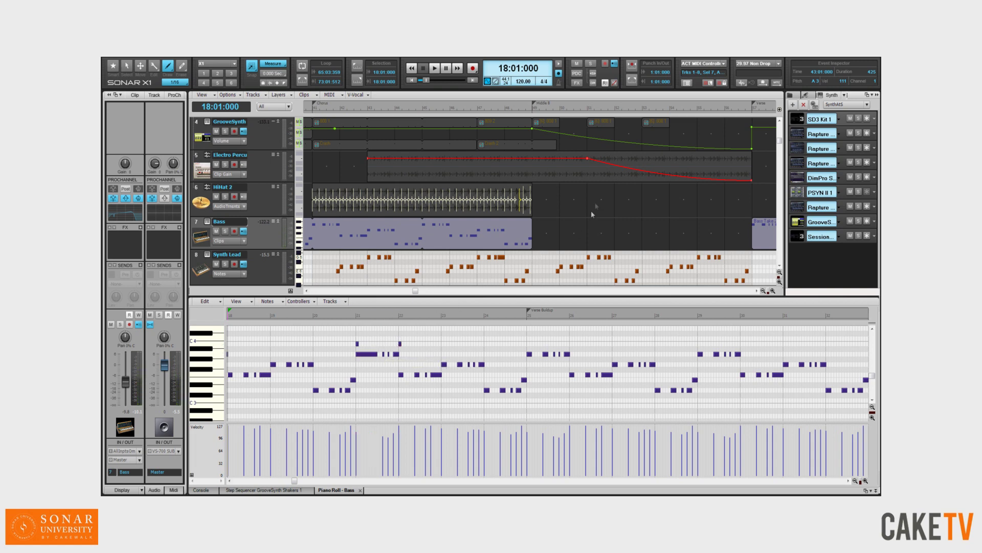
Step: Draw a freehand dip into the GrooveSynth volume envelope, then return to the Smart tool
mouse_move(535, 129)
left_mouse_down()
mouse_move(586, 134)
mouse_move(606, 158)
mouse_move(665, 176)
left_mouse_up()
key("t")
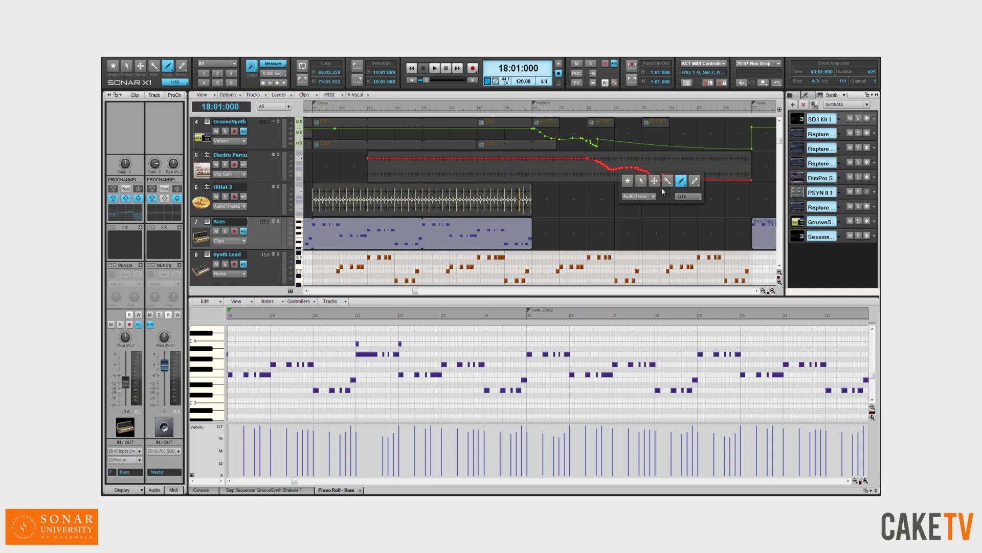
left_click(628, 178)
key("b")
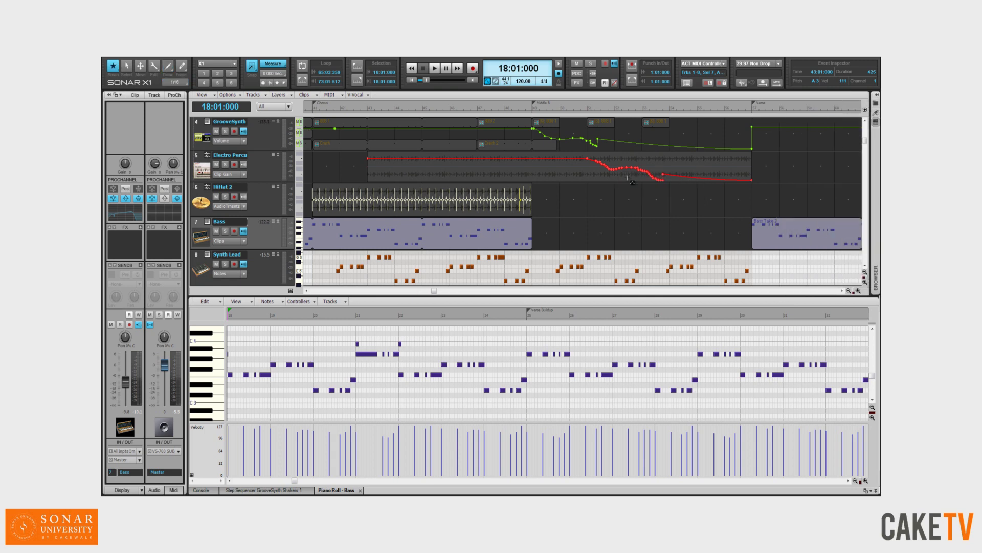
key("b")
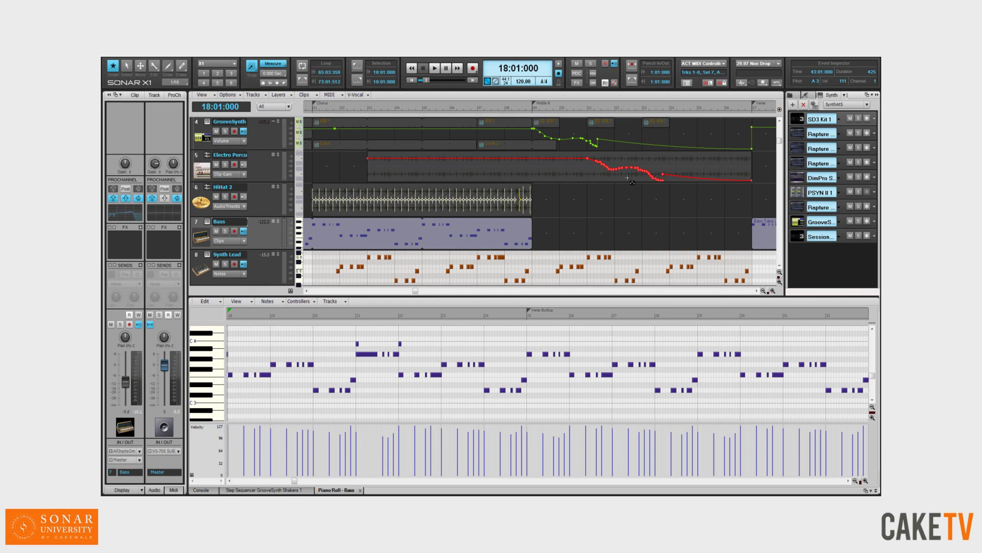
key("c")
key("c")
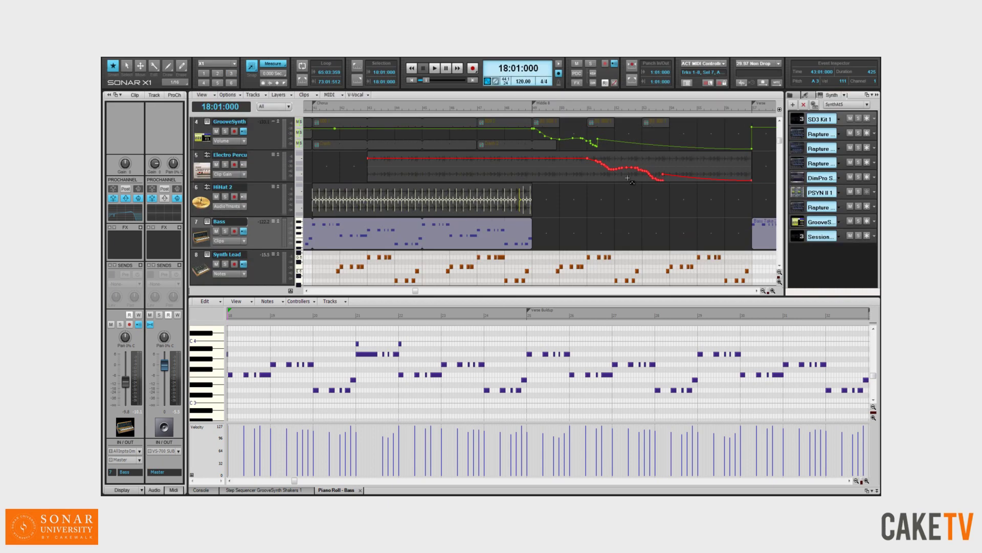
right_click(568, 84)
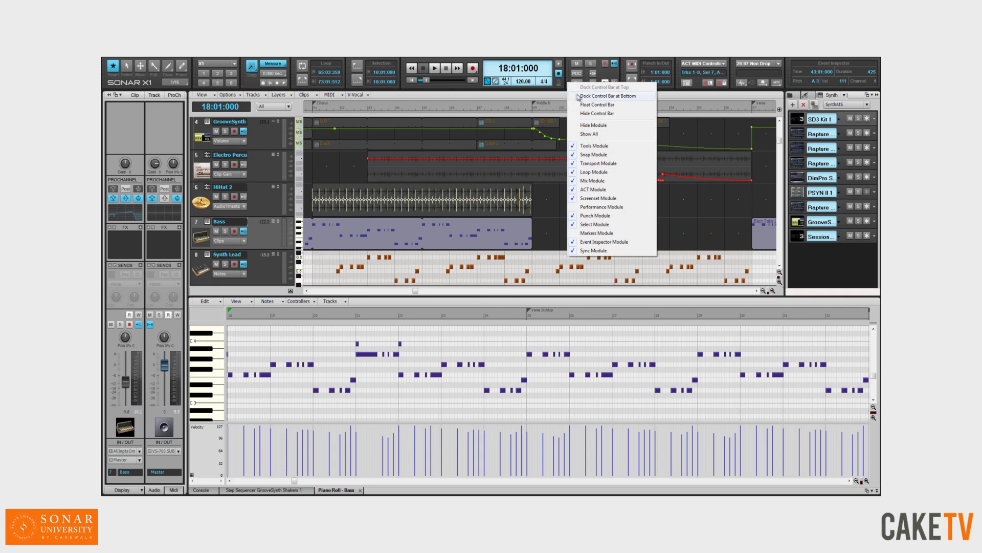
left_click(581, 105)
right_click(579, 137)
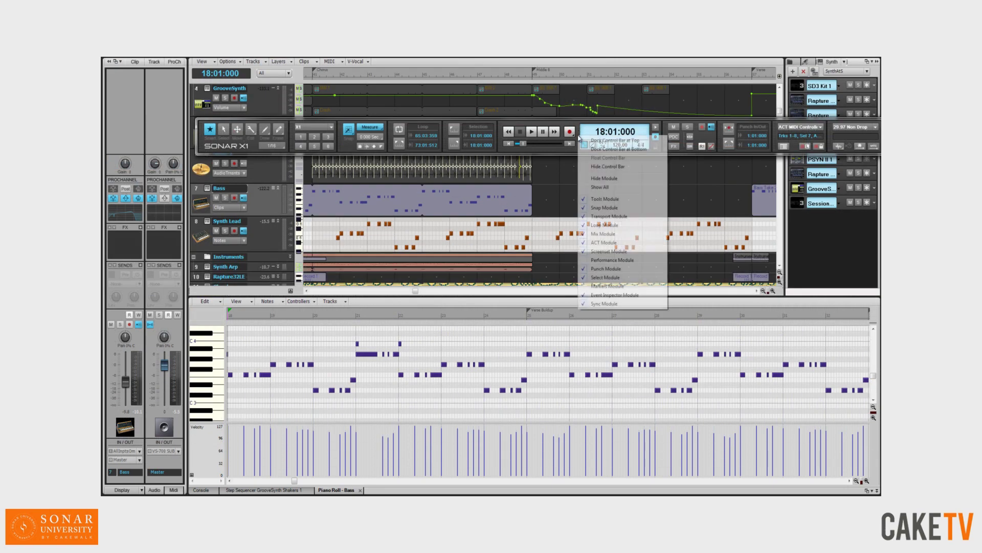
left_click(582, 149)
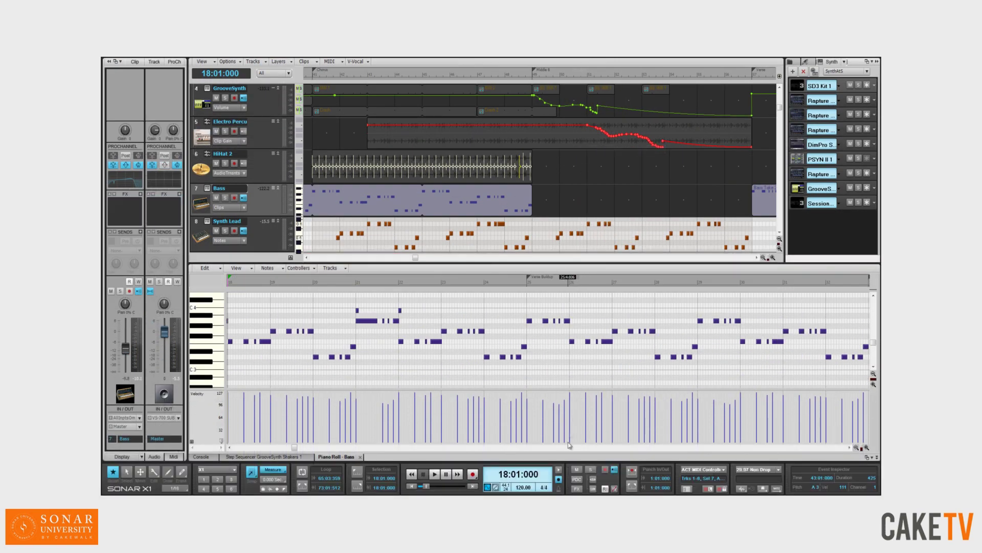
right_click(568, 467)
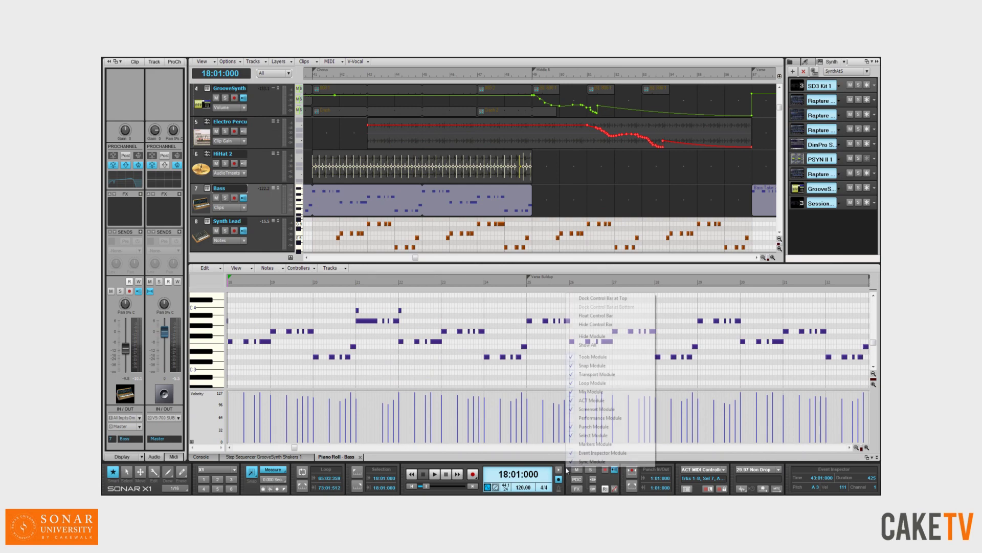
left_click(593, 299)
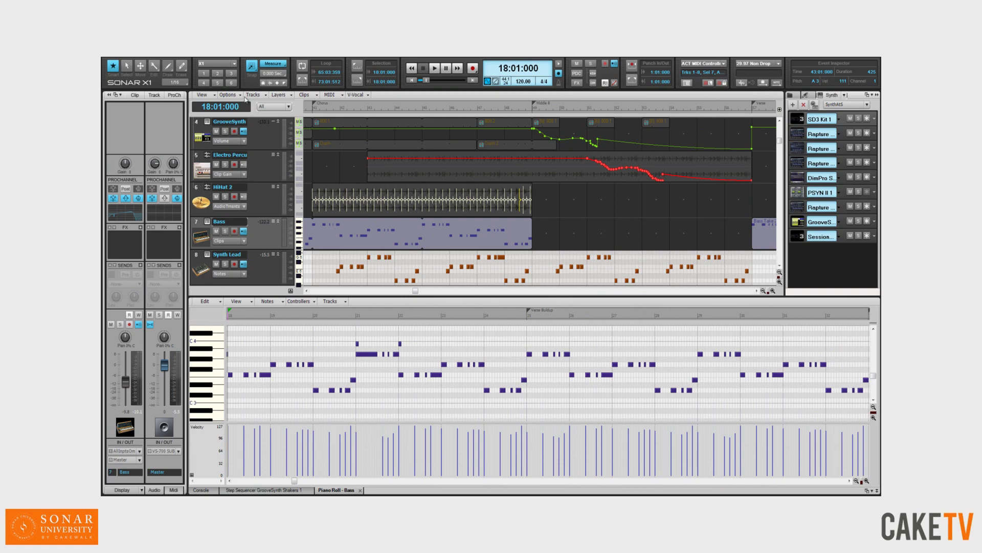
left_click(217, 75)
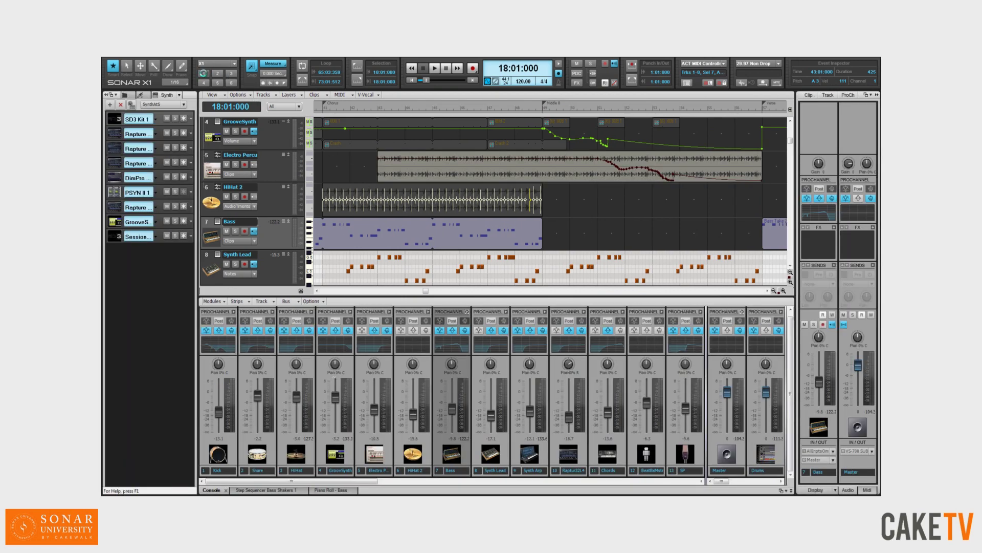
left_click(204, 75)
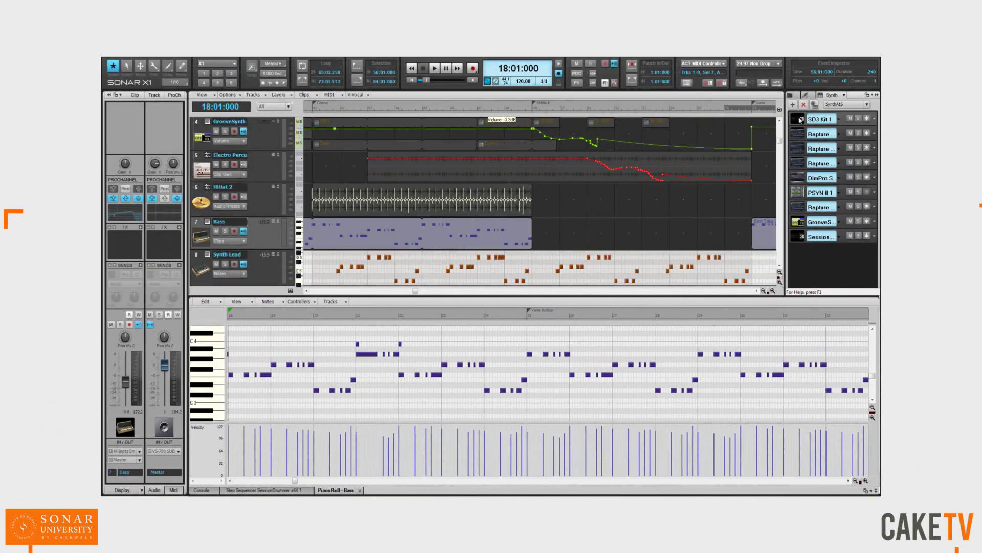
Step: Dock SD3 Kit 1 below, float and redock the Bass piano roll, and lengthen the Bass clip
left_click(801, 121)
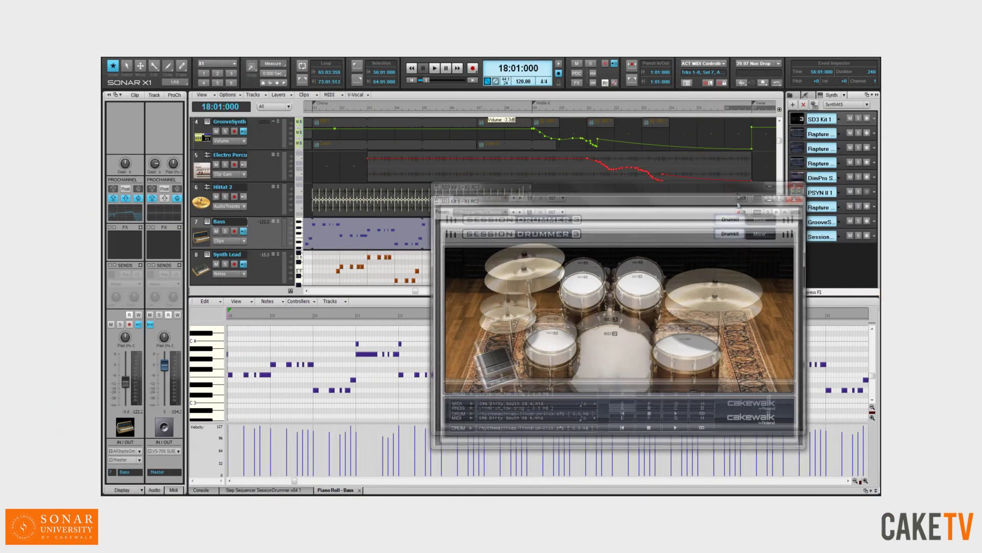
left_click_drag(709, 146, 711, 336)
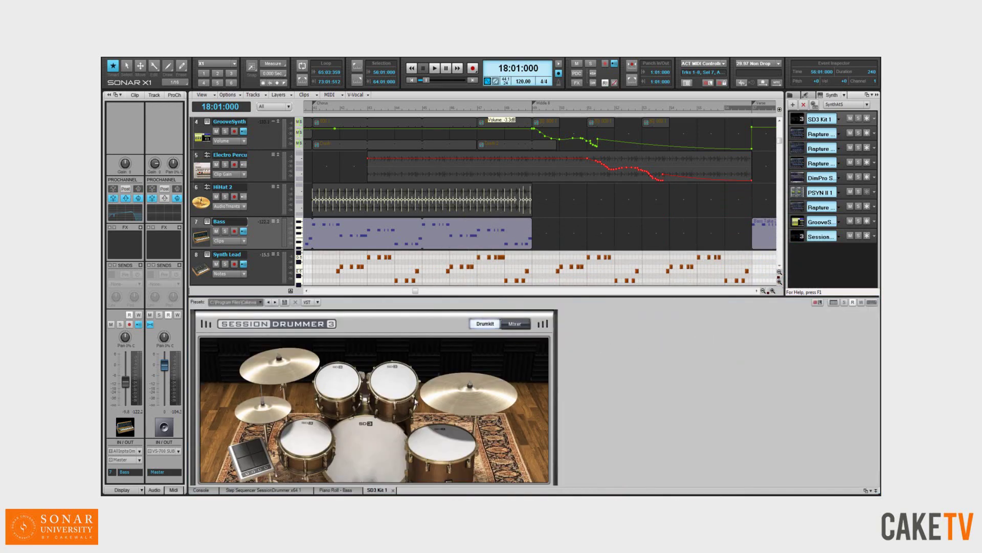
left_click_drag(336, 489, 287, 146)
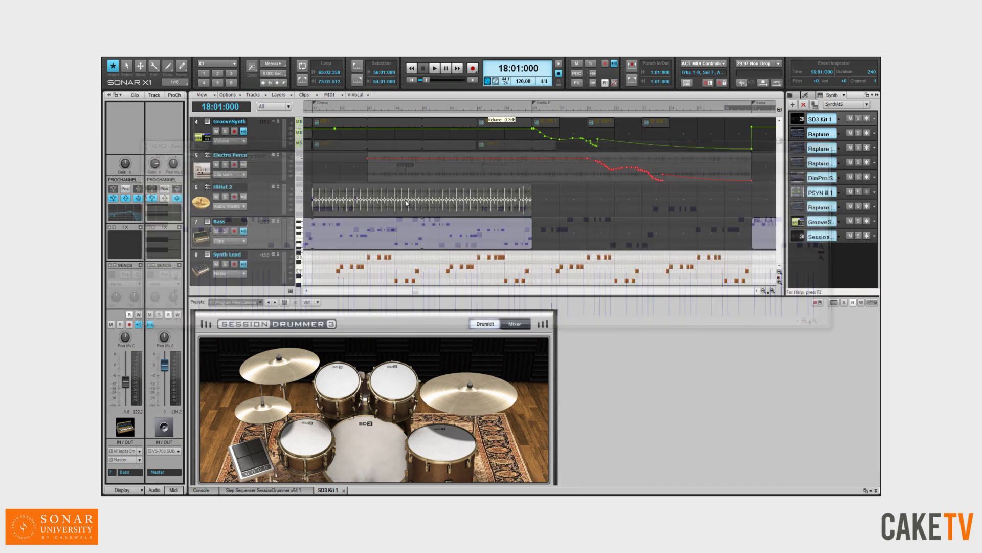
left_click_drag(531, 238, 751, 240)
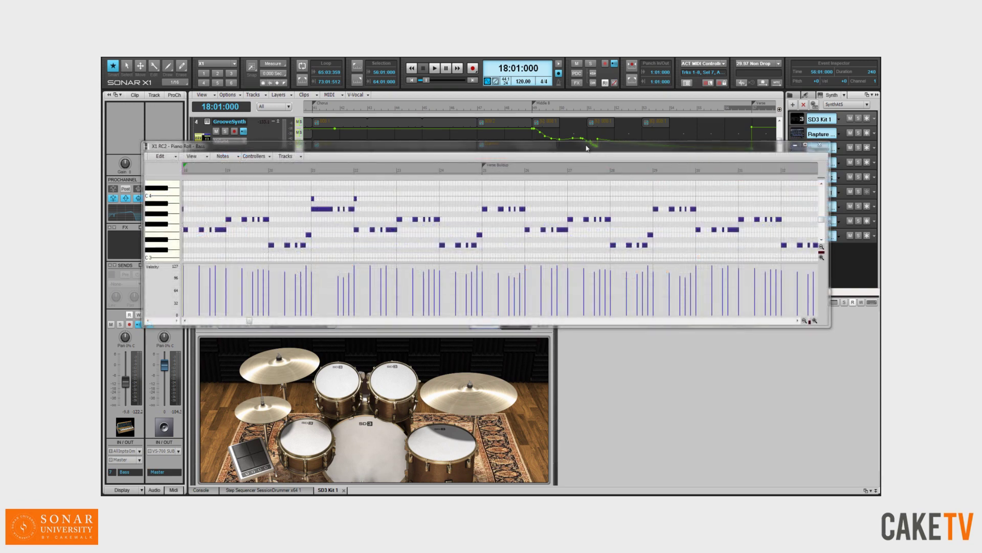
mouse_move(588, 148)
left_mouse_down()
mouse_move(646, 333)
mouse_move(562, 361)
left_mouse_up()
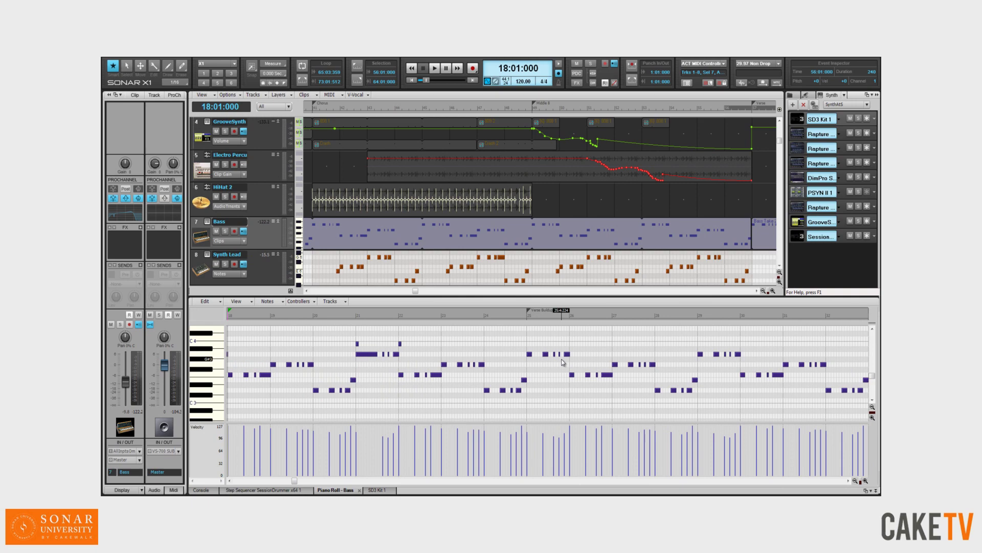
Step: Collapse the Multidock, maximize it over the view, then restore it to half height
key("d")
key("d")
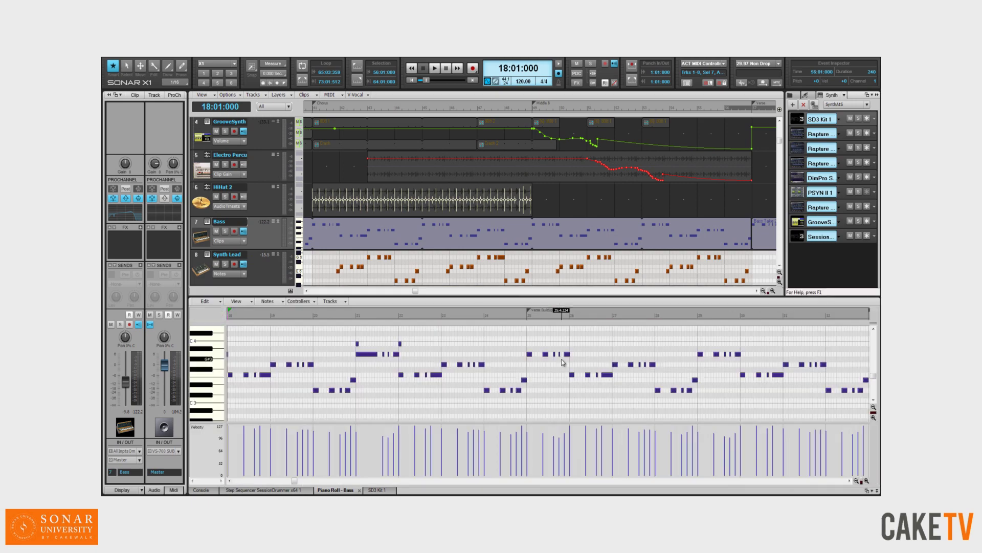
key("ctrl+shift+d")
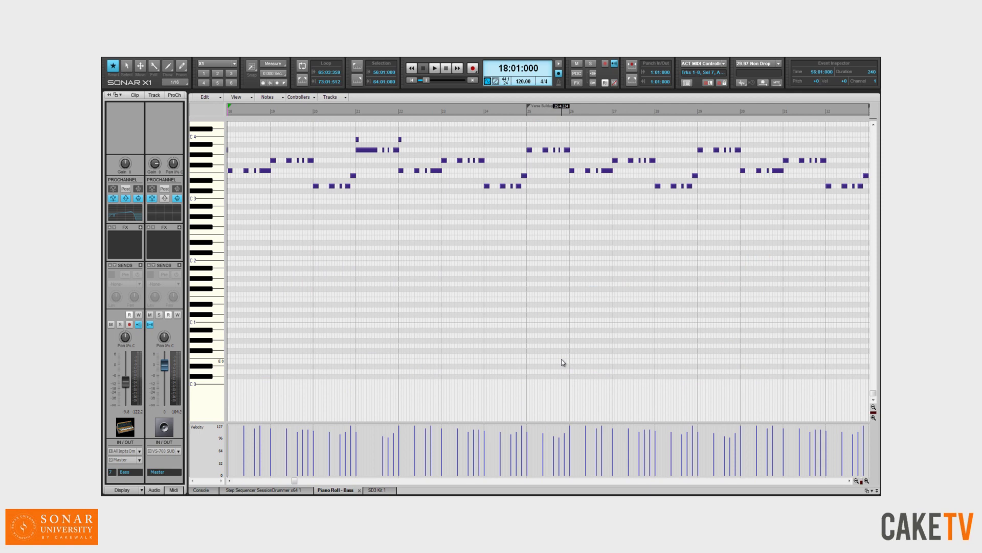
key("ctrl+shift+d")
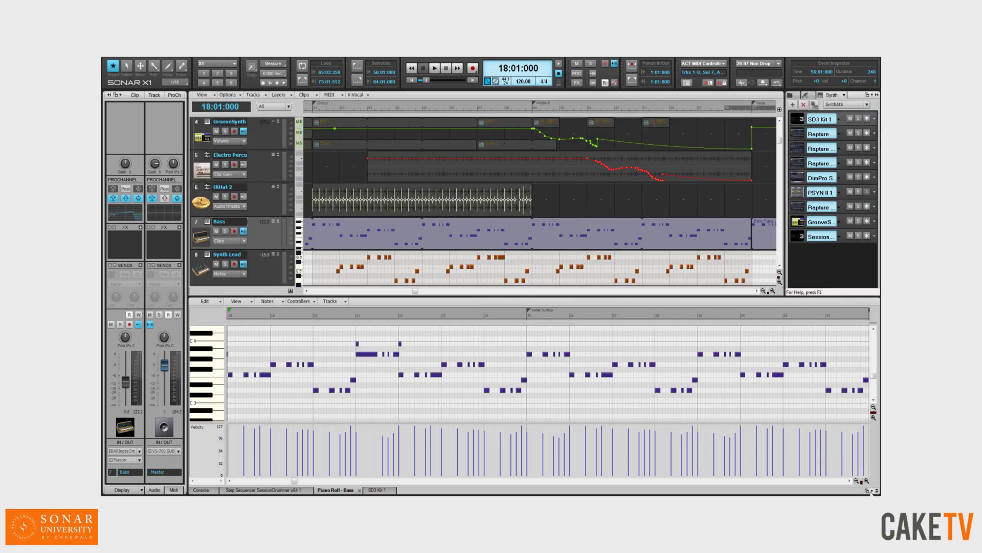
Step: Move the Multidock to the top, float it off, then redock it across the bottom
left_click(871, 491)
left_click(870, 463)
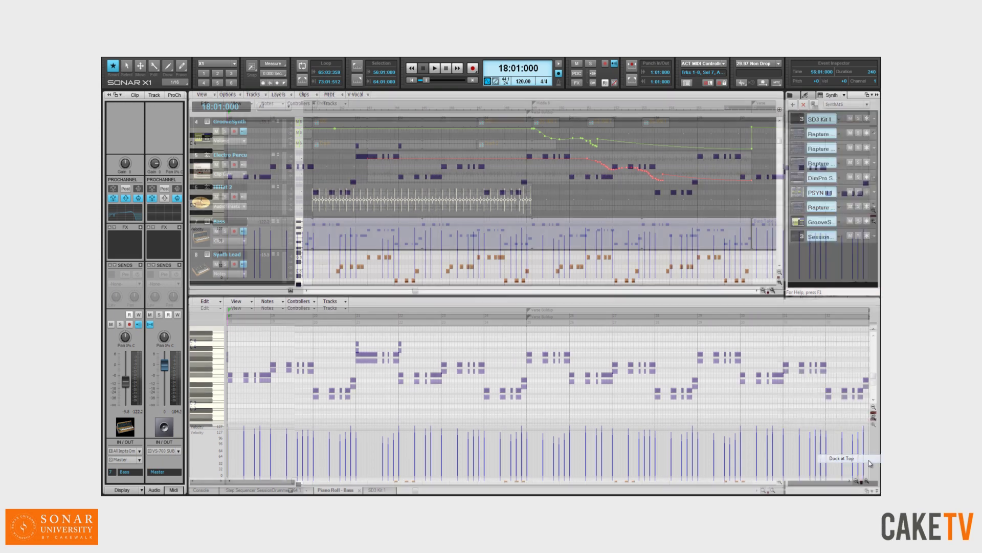
mouse_move(664, 94)
left_mouse_down()
mouse_move(677, 266)
mouse_move(734, 438)
left_mouse_up()
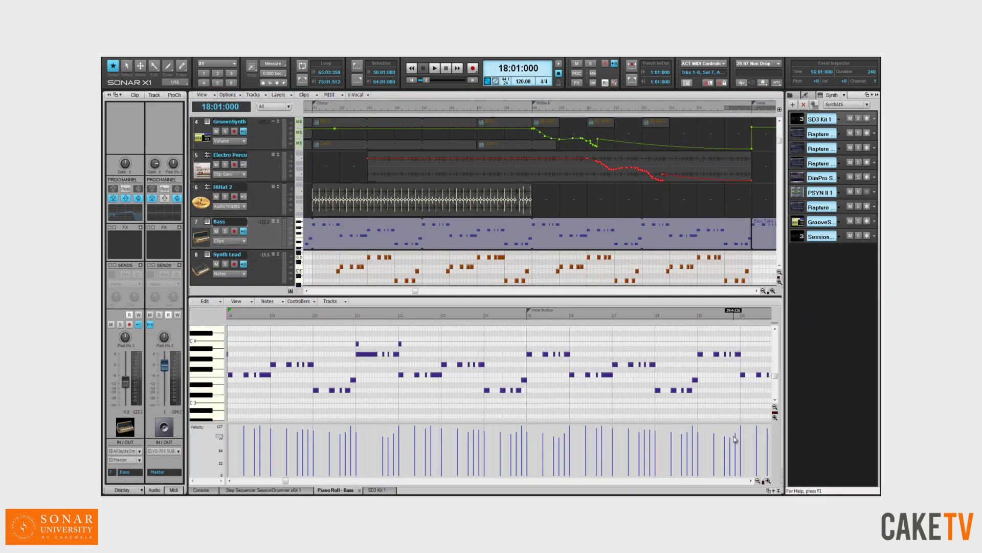
mouse_move(734, 298)
left_mouse_down()
mouse_move(760, 208)
mouse_move(754, 413)
left_mouse_up()
left_click_drag(767, 471, 859, 460)
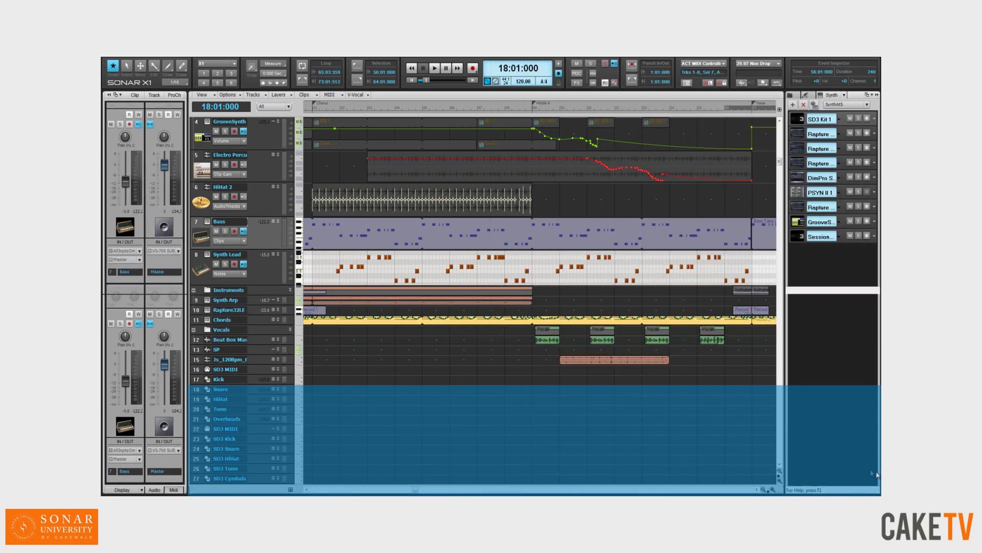